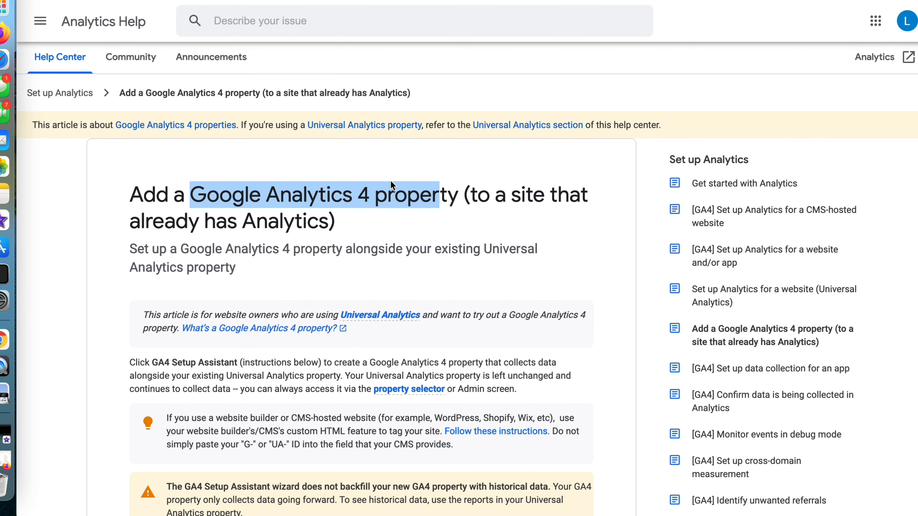
{"action": "left_click", "coordinate": [392, 183]}
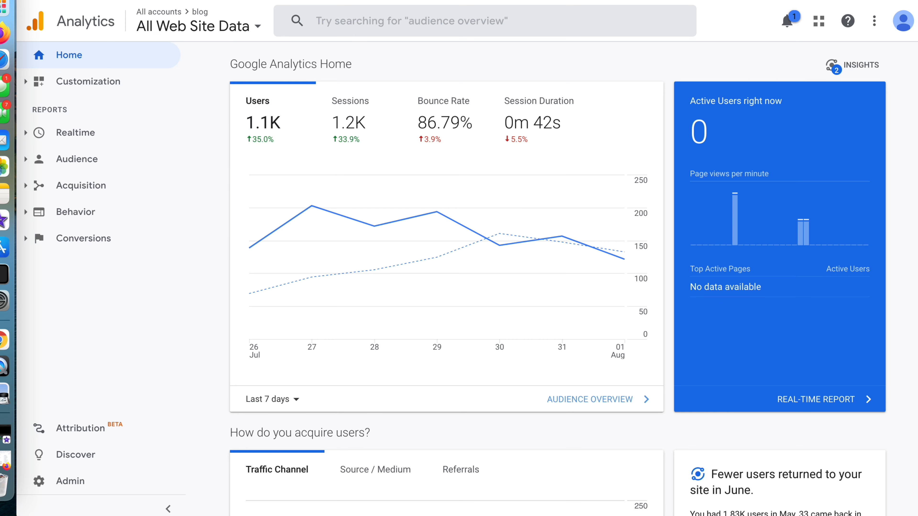
{"action": "left_click", "coordinate": [380, 0]}
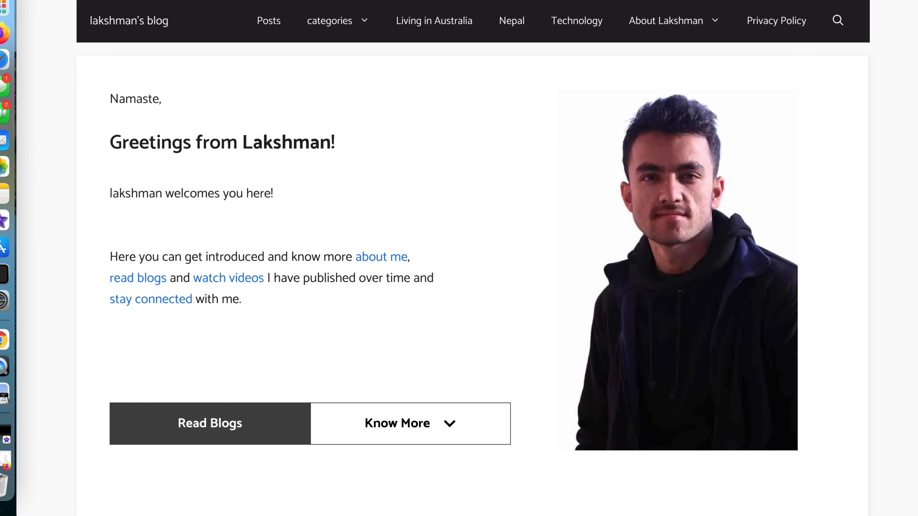
{"action": "left_click", "coordinate": [268, 32]}
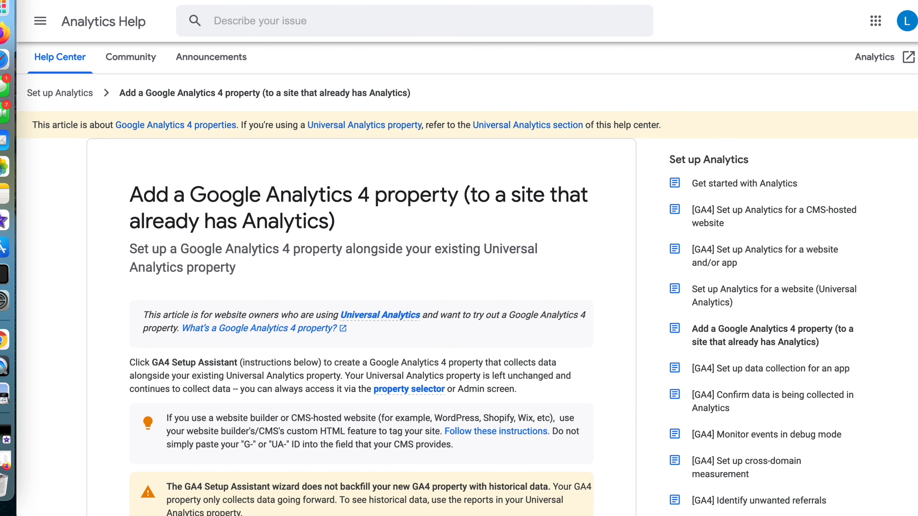
{"action": "scroll", "coordinate": [568, 205], "scroll_direction": "up", "scroll_amount": 1}
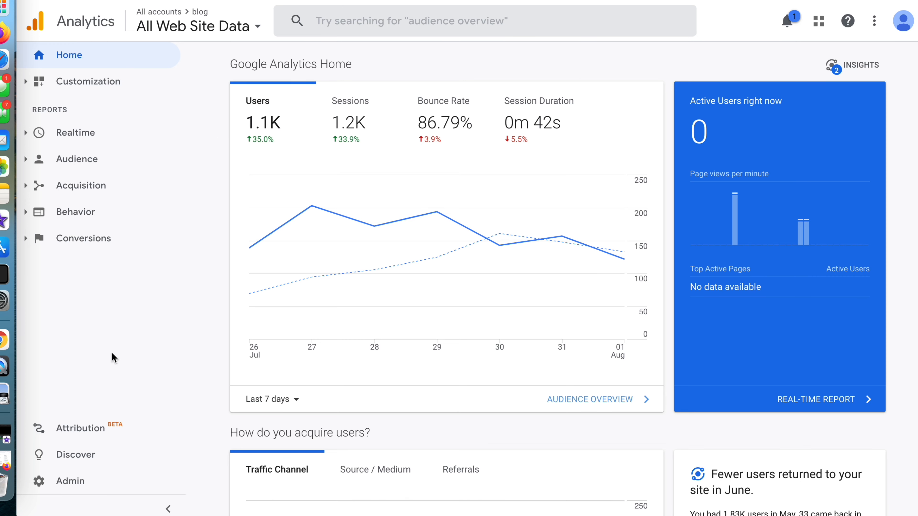
Open the GA4 Setup Assistant in the blog property's admin settings.
{"action": "mouse_move", "coordinate": [386, 199]}
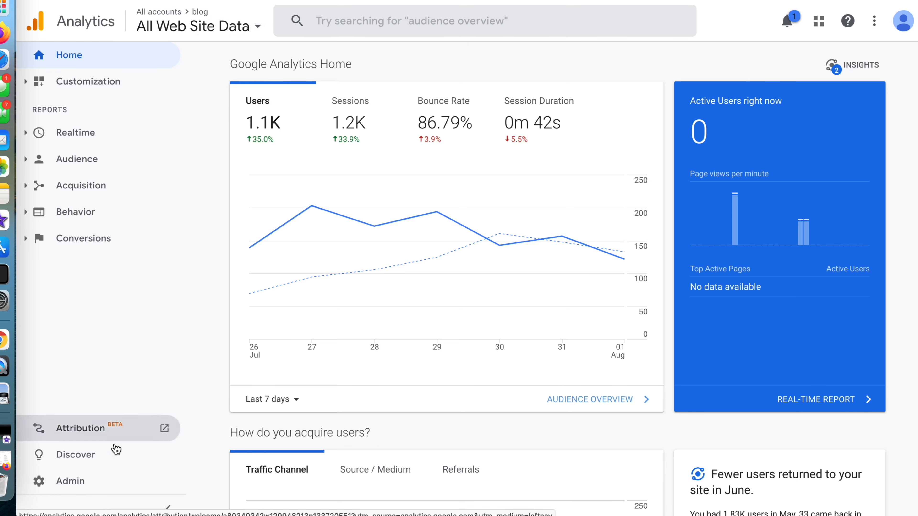
{"action": "left_click", "coordinate": [95, 487]}
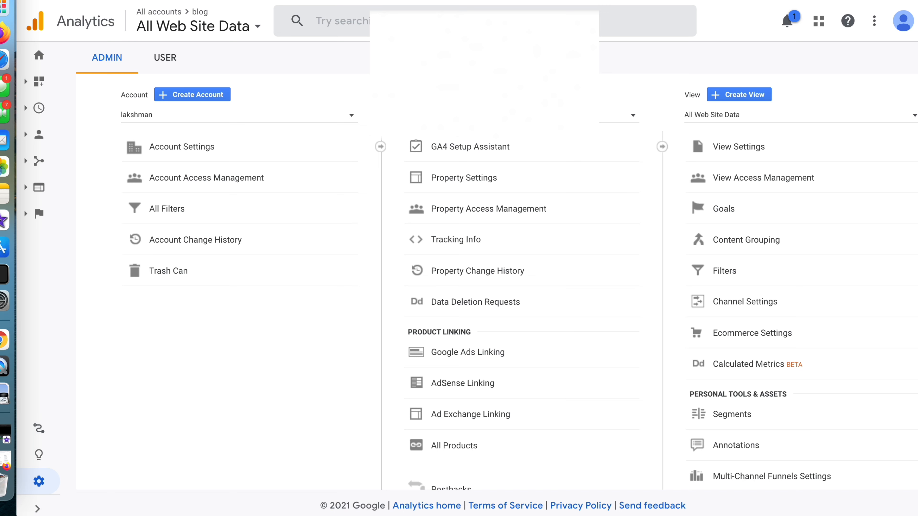
{"action": "left_click", "coordinate": [457, 147]}
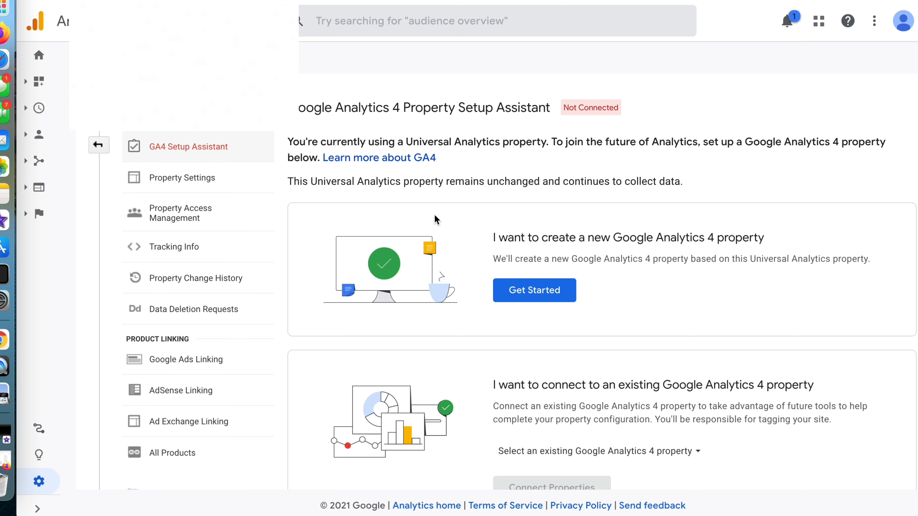
Examine the connection status, the Universal Analytics notice and the options for creating or connecting a Google Analytics 4 property.
{"action": "scroll", "coordinate": [425, 317], "scroll_direction": "down", "scroll_amount": 2}
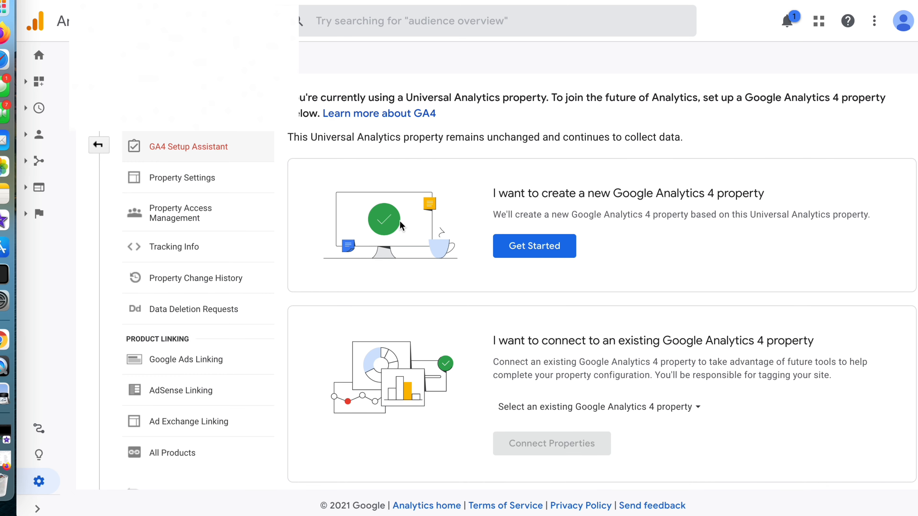
{"action": "scroll", "coordinate": [411, 234], "scroll_direction": "up", "scroll_amount": 1}
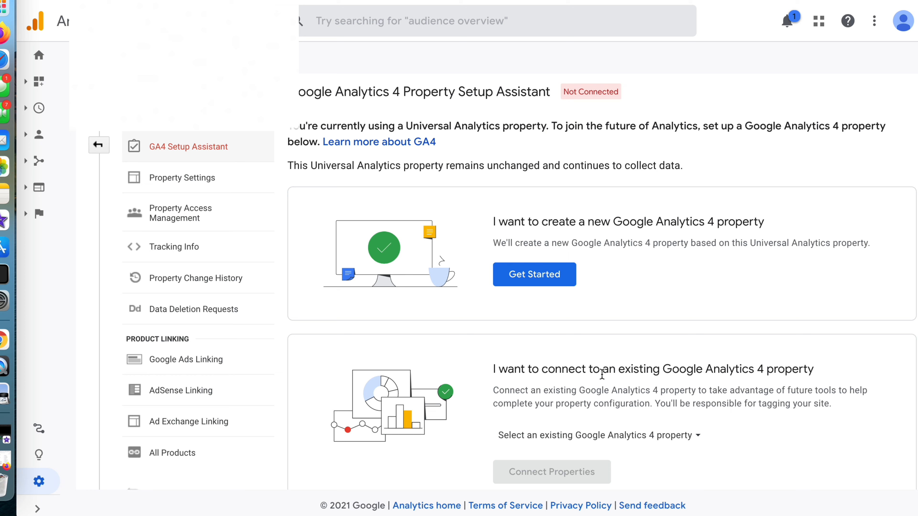
{"action": "triple_click", "coordinate": [574, 367]}
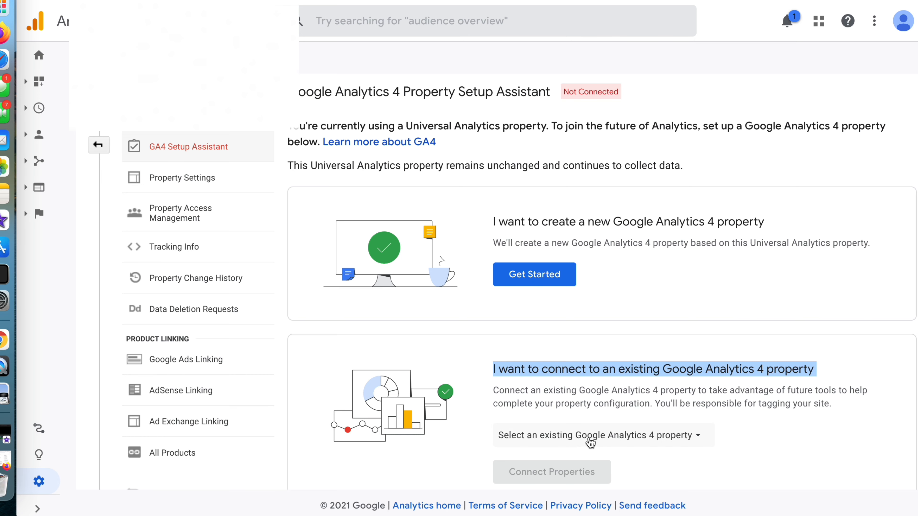
{"action": "left_click", "coordinate": [569, 399]}
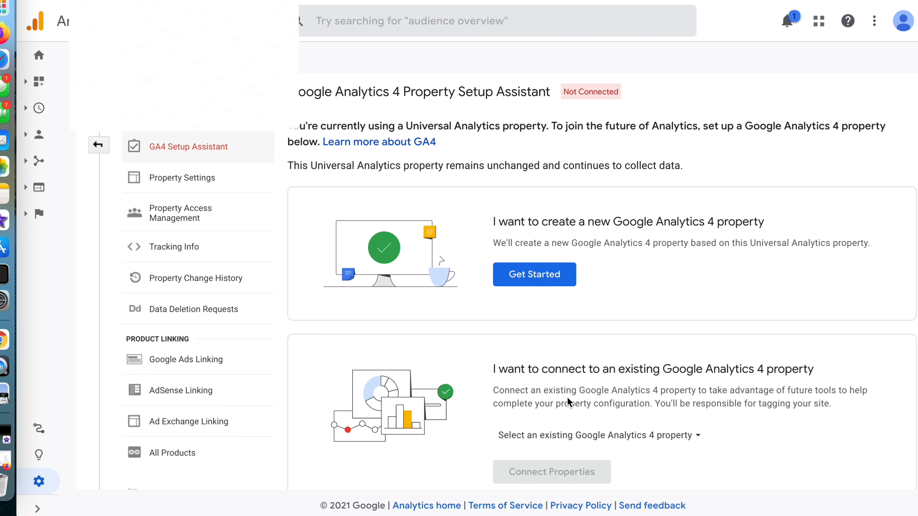
{"action": "scroll", "coordinate": [569, 402], "scroll_direction": "up", "scroll_amount": 1}
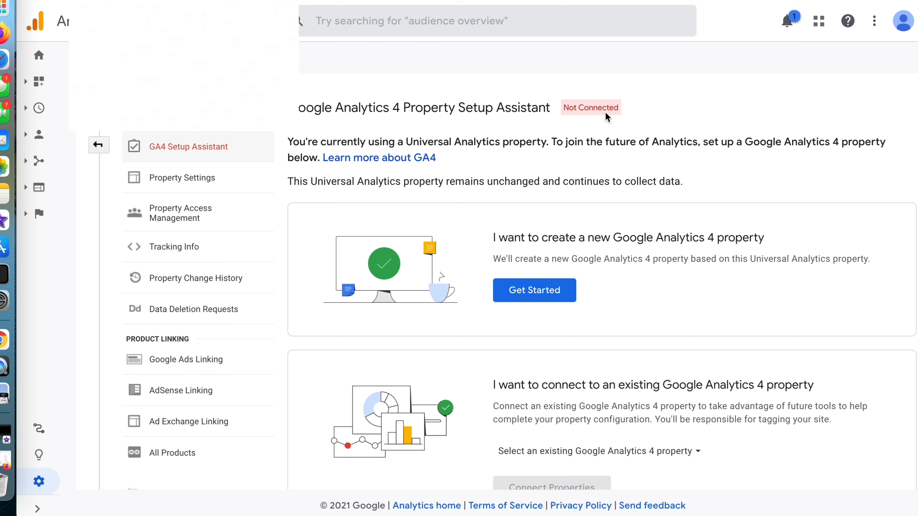
{"action": "left_click", "coordinate": [582, 110]}
{"action": "double_click", "coordinate": [582, 110]}
{"action": "left_click", "coordinate": [581, 110]}
{"action": "left_click_drag", "start_coordinate": [404, 142], "coordinate": [497, 141]}
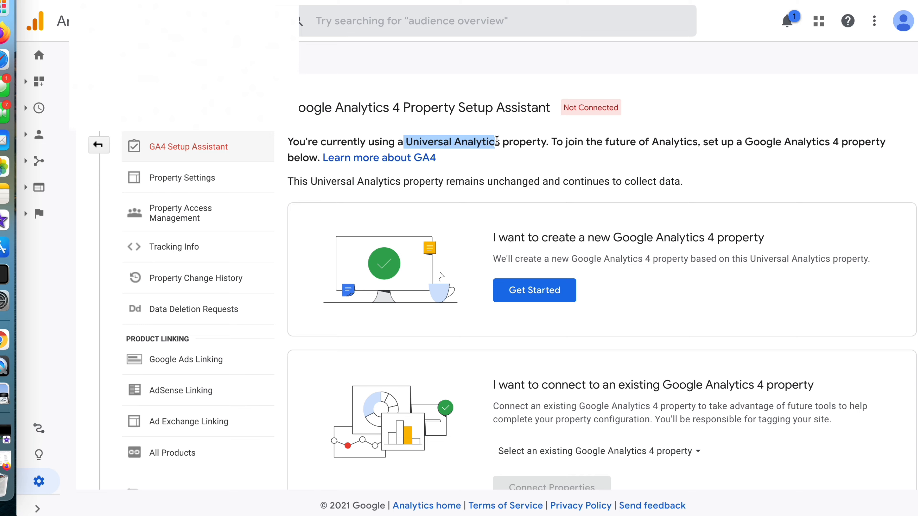
Consult the linked help article about GA4 and return to the Setup Assistant.
{"action": "left_click", "coordinate": [404, 163]}
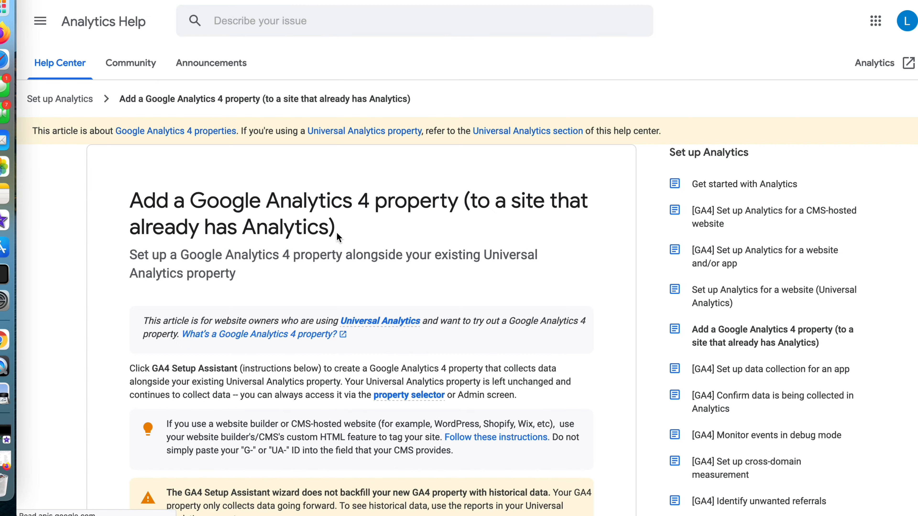
{"action": "scroll", "coordinate": [336, 232], "scroll_direction": "down", "scroll_amount": 20}
{"action": "scroll", "coordinate": [336, 232], "scroll_direction": "up", "scroll_amount": 20}
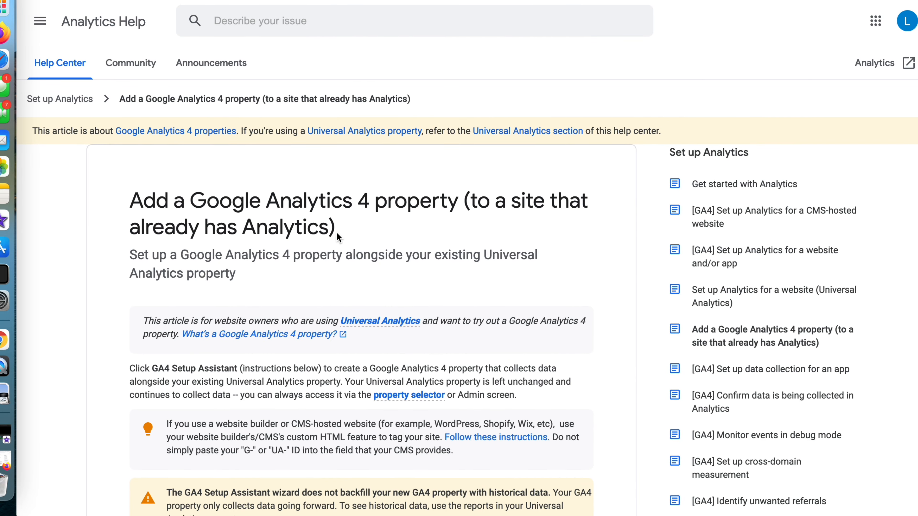
{"action": "left_click", "coordinate": [177, 1]}
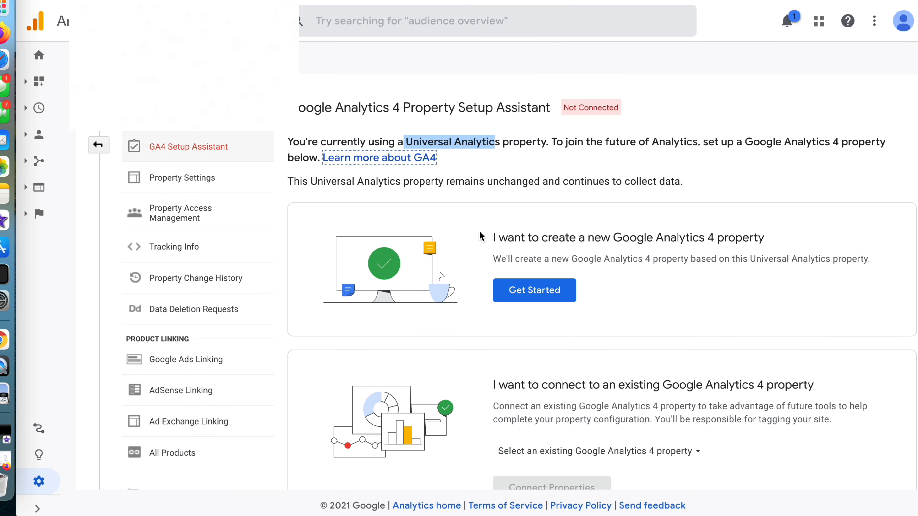
Create a new Google Analytics 4 property with the setup wizard, keeping data collection through the existing tags enabled.
{"action": "scroll", "coordinate": [484, 235], "scroll_direction": "down", "scroll_amount": 3}
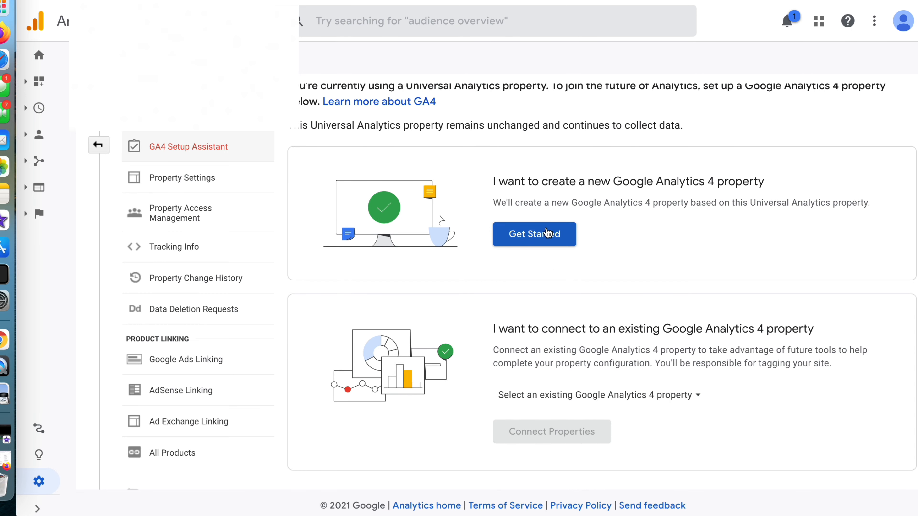
{"action": "left_click", "coordinate": [541, 234]}
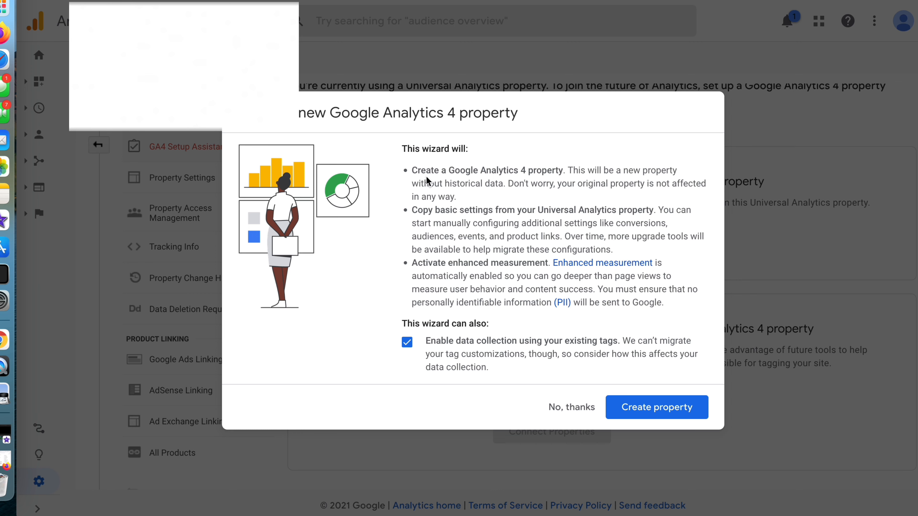
{"action": "left_click", "coordinate": [414, 173]}
{"action": "left_click_drag", "start_coordinate": [415, 173], "coordinate": [552, 172]}
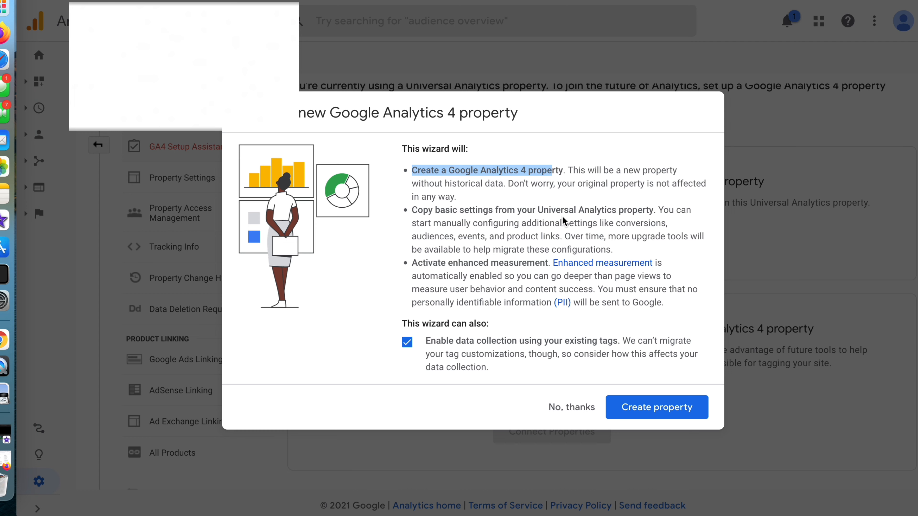
{"action": "left_click_drag", "start_coordinate": [549, 210], "coordinate": [630, 212]}
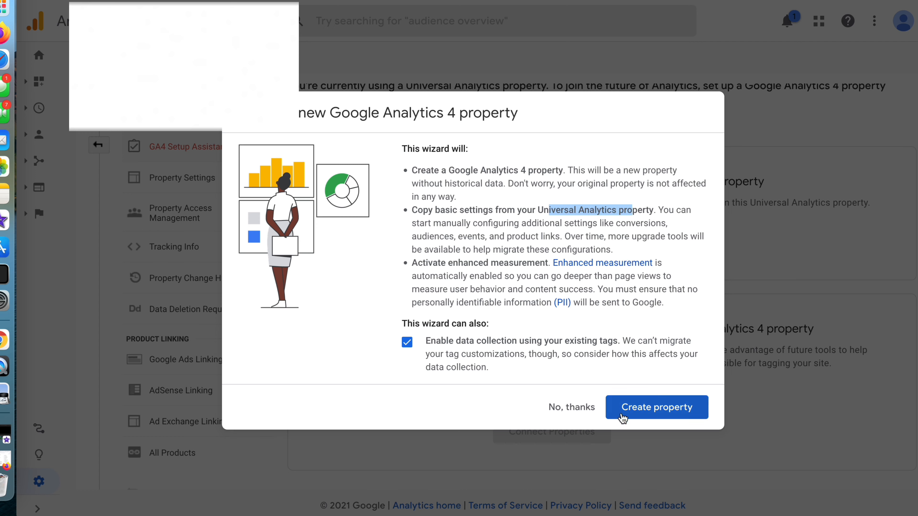
{"action": "left_click", "coordinate": [653, 411]}
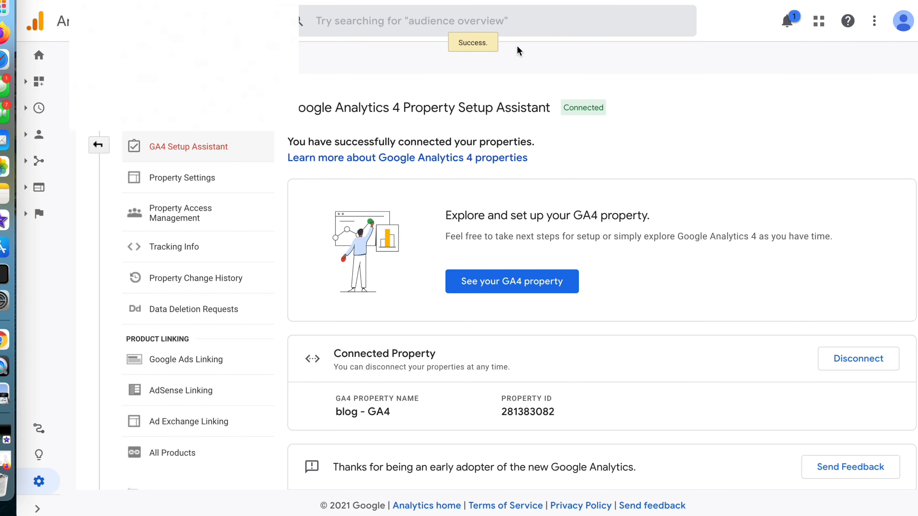
Check the connection status in the GA4 Setup Assistant and open the newly connected GA4 property.
{"action": "scroll", "coordinate": [556, 257], "scroll_direction": "down", "scroll_amount": 1}
{"action": "scroll", "coordinate": [555, 256], "scroll_direction": "up", "scroll_amount": 1}
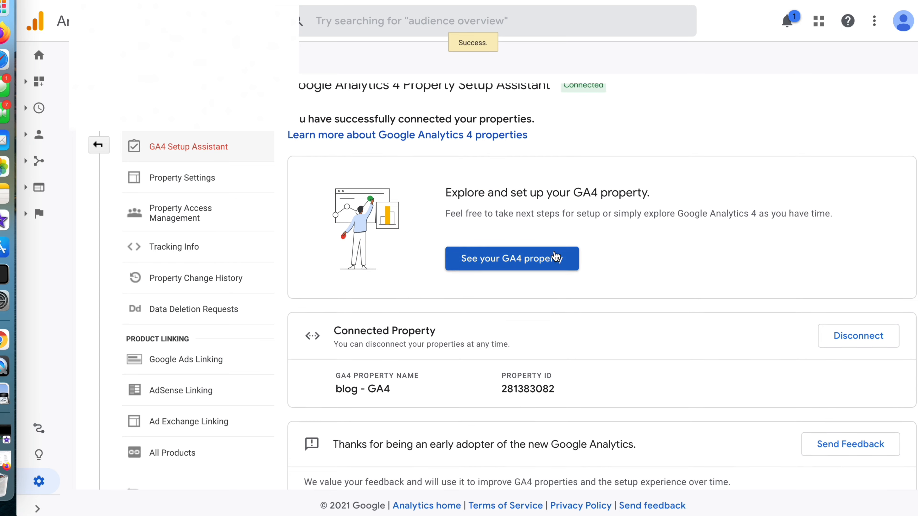
{"action": "left_click_drag", "start_coordinate": [333, 144], "coordinate": [530, 144]}
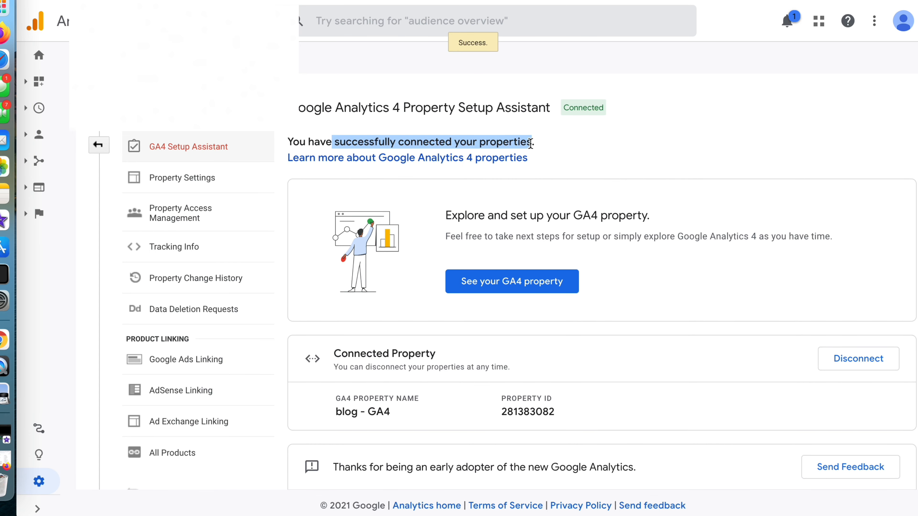
{"action": "left_click", "coordinate": [582, 105]}
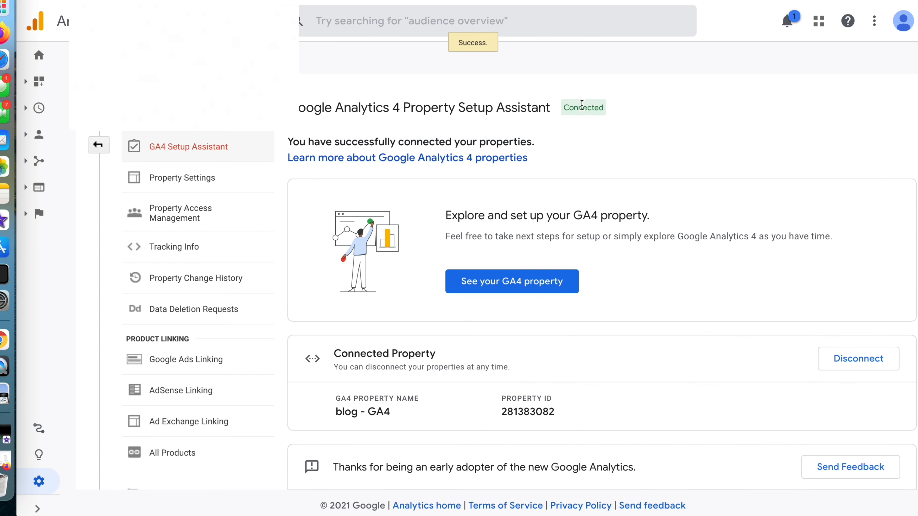
{"action": "scroll", "coordinate": [585, 161], "scroll_direction": "down", "scroll_amount": 1}
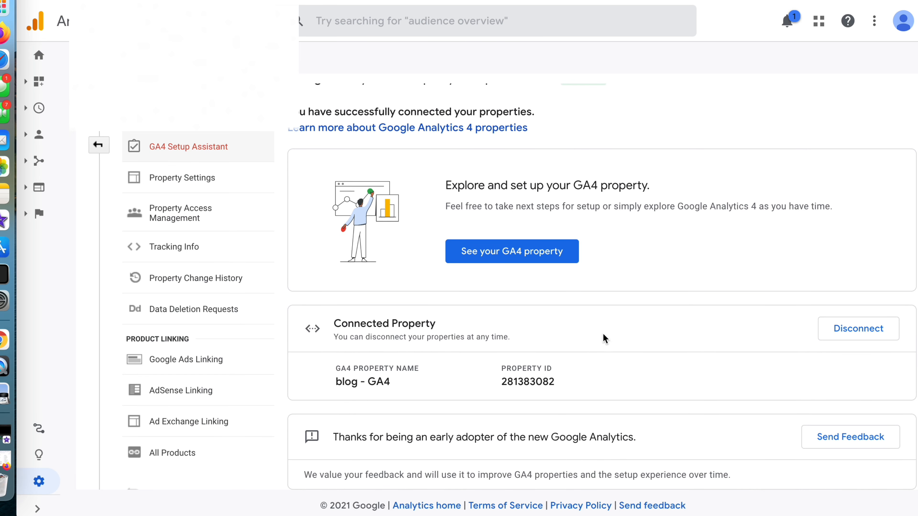
{"action": "left_click", "coordinate": [511, 252]}
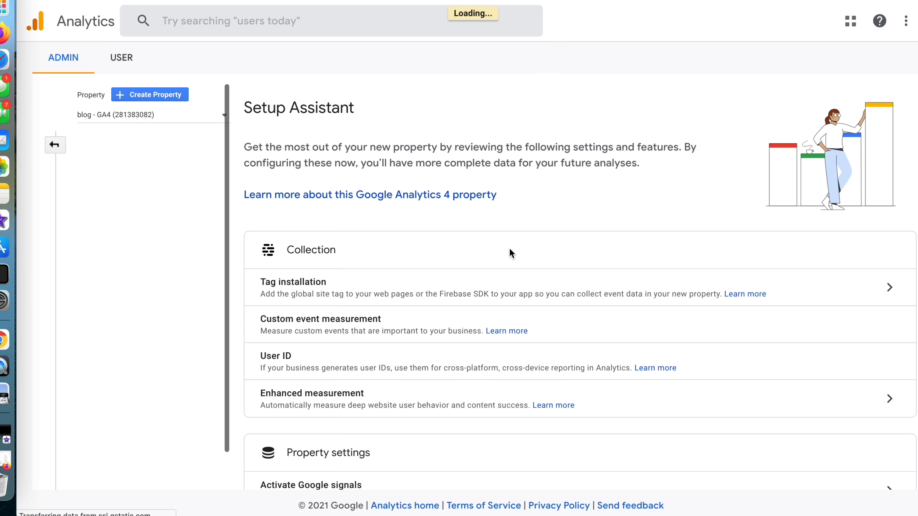
Examine the new GA4 property's Setup Assistant, from the collection and property settings to linking, audiences, conversions and user management.
{"action": "scroll", "coordinate": [510, 248], "scroll_direction": "down", "scroll_amount": 3}
{"action": "scroll", "coordinate": [510, 249], "scroll_direction": "down", "scroll_amount": 1}
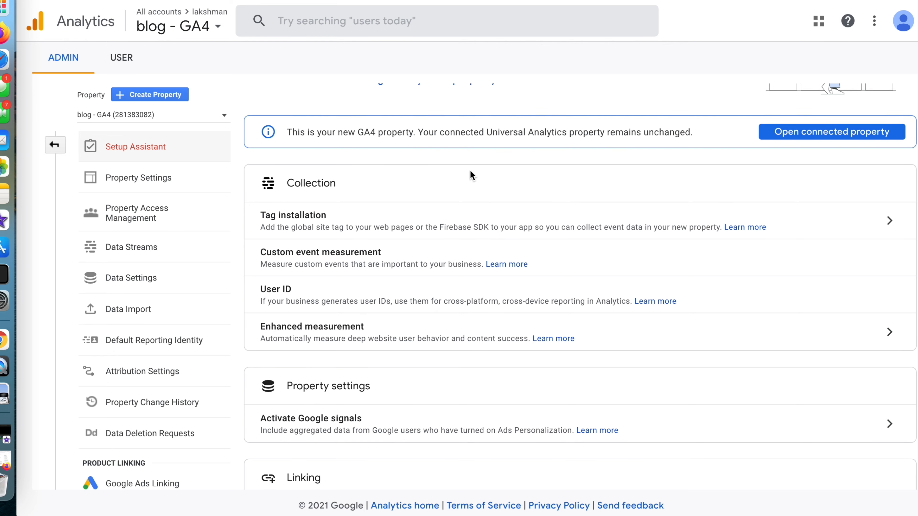
{"action": "scroll", "coordinate": [482, 232], "scroll_direction": "down", "scroll_amount": 5}
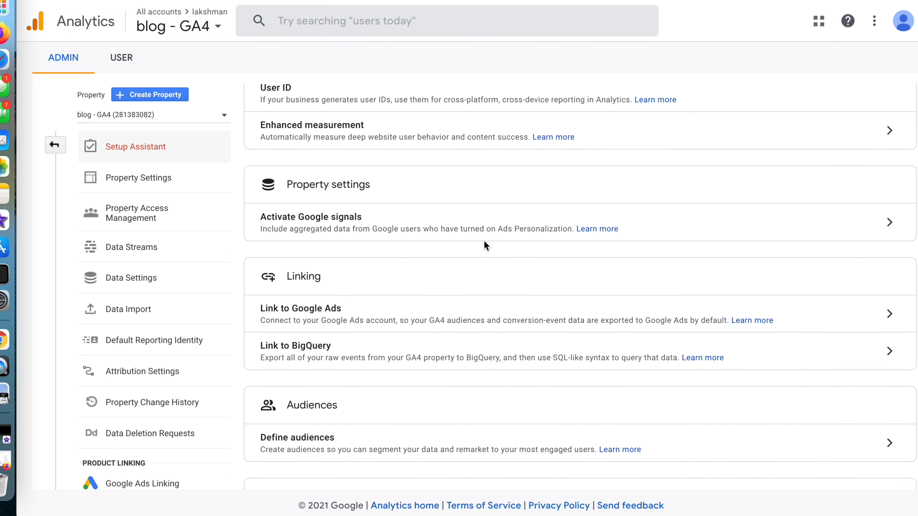
{"action": "scroll", "coordinate": [485, 242], "scroll_direction": "up", "scroll_amount": 3}
{"action": "scroll", "coordinate": [484, 241], "scroll_direction": "up", "scroll_amount": 5}
{"action": "scroll", "coordinate": [395, 316], "scroll_direction": "down", "scroll_amount": 2}
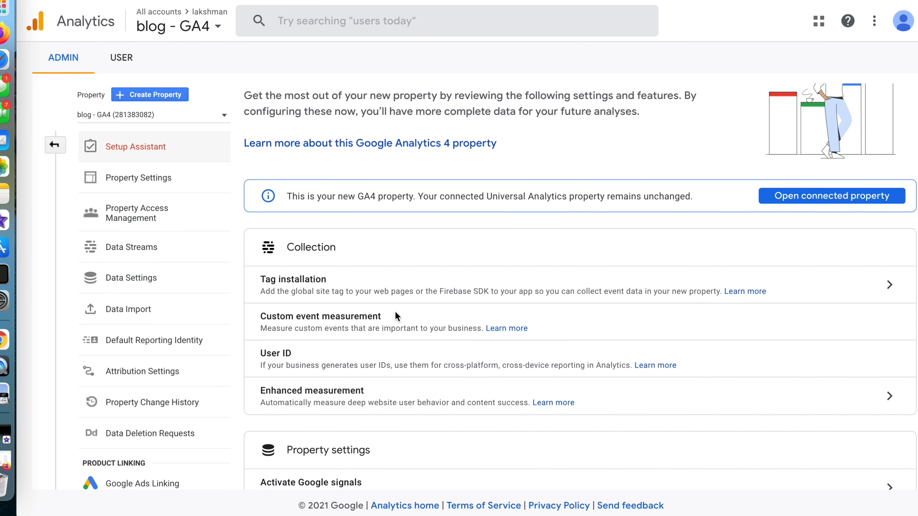
{"action": "scroll", "coordinate": [376, 250], "scroll_direction": "down", "scroll_amount": 4}
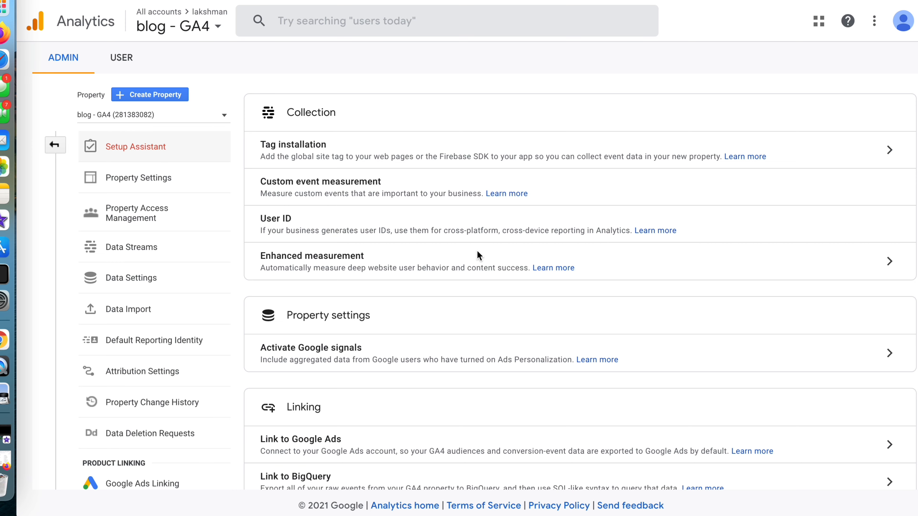
{"action": "scroll", "coordinate": [479, 256], "scroll_direction": "down", "scroll_amount": 10}
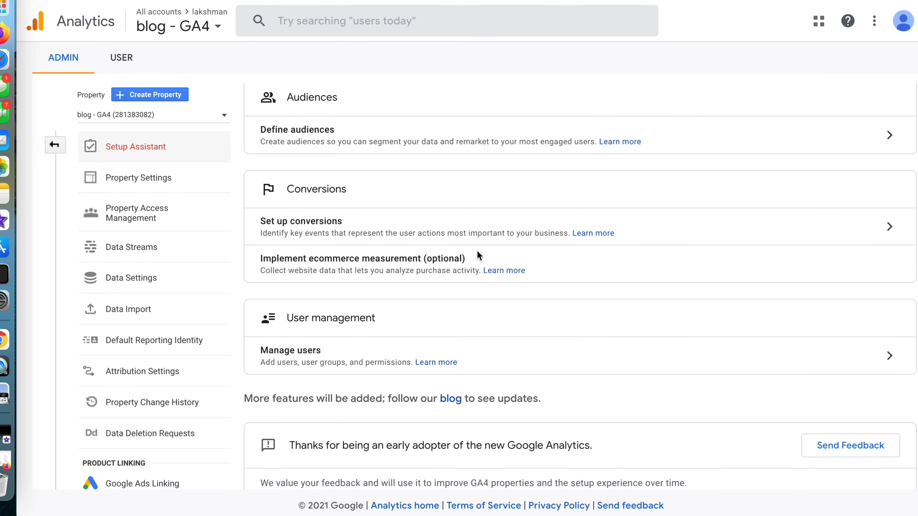
{"action": "scroll", "coordinate": [392, 360], "scroll_direction": "up", "scroll_amount": 10}
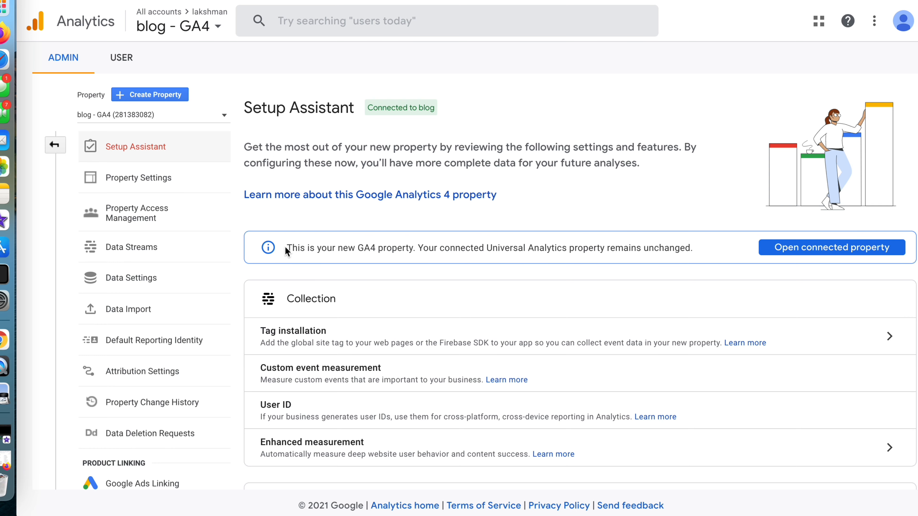
{"action": "left_click_drag", "start_coordinate": [285, 249], "coordinate": [409, 248]}
{"action": "left_click", "coordinate": [409, 248]}
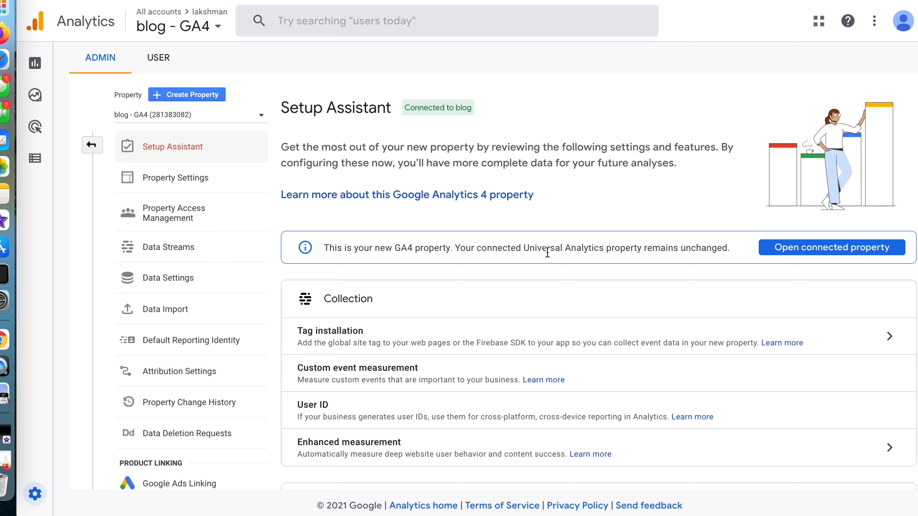
Open the reports of the blog - GA4 property.
{"action": "scroll", "coordinate": [548, 252], "scroll_direction": "down", "scroll_amount": 9}
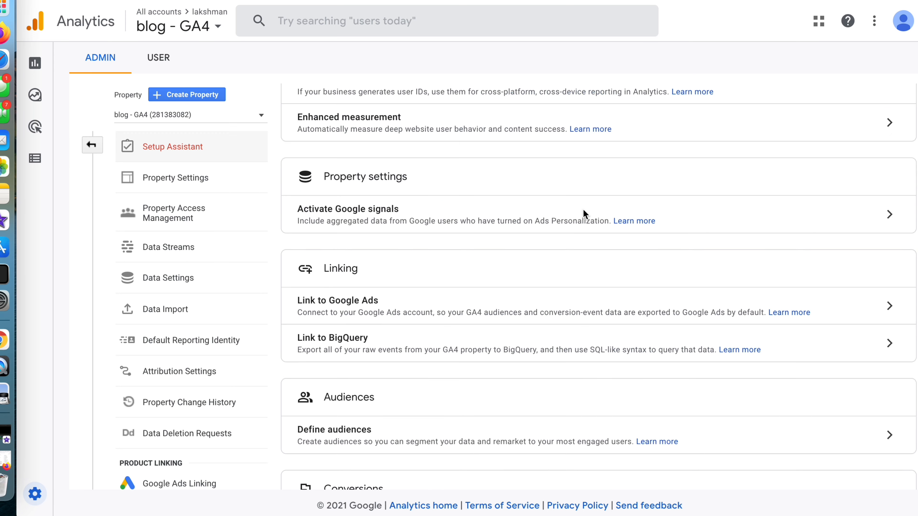
{"action": "scroll", "coordinate": [583, 209], "scroll_direction": "up", "scroll_amount": 5}
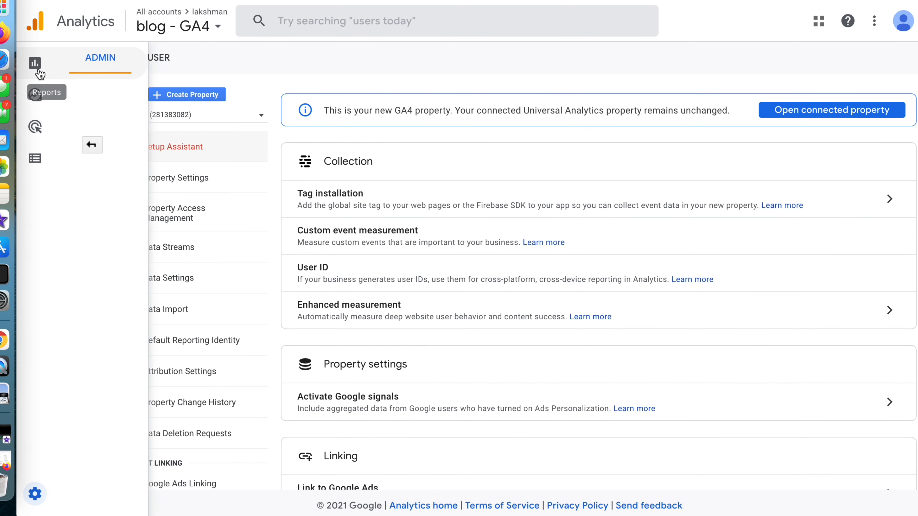
{"action": "left_click", "coordinate": [34, 63]}
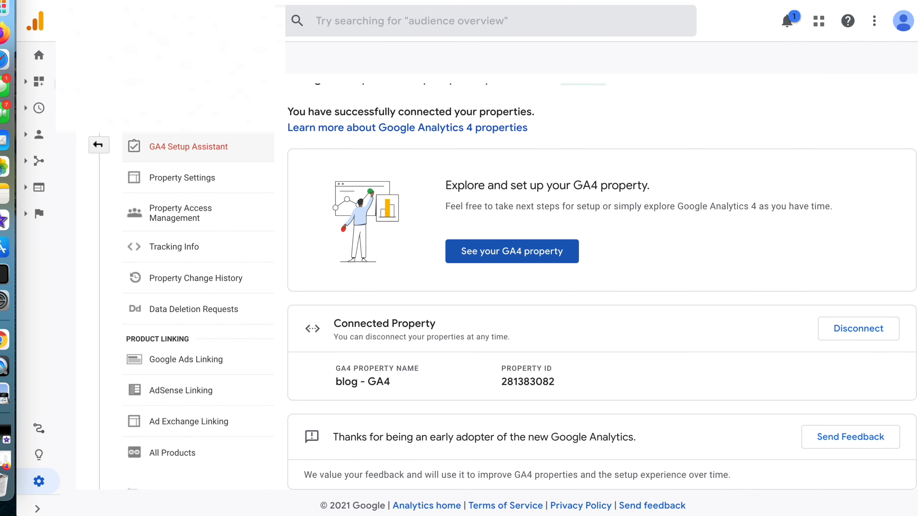
Open the home overview of the blog's All Web Site Data view and review the GA4 property's Reports snapshot.
{"action": "left_click", "coordinate": [39, 57]}
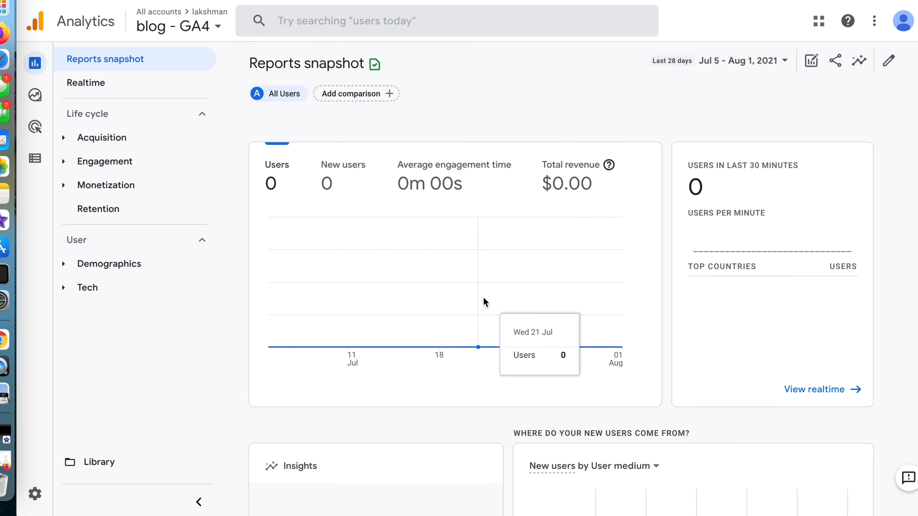
{"action": "scroll", "coordinate": [485, 303], "scroll_direction": "down", "scroll_amount": 10}
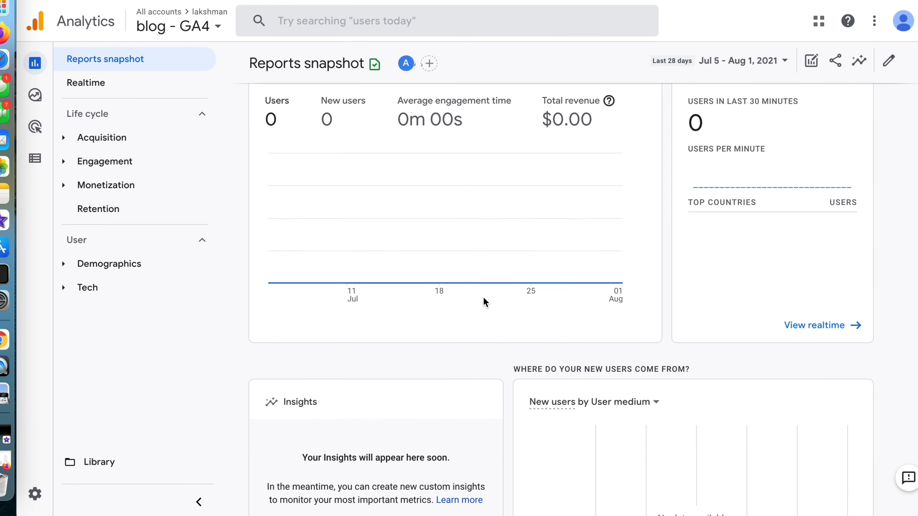
{"action": "scroll", "coordinate": [486, 304], "scroll_direction": "up", "scroll_amount": 10}
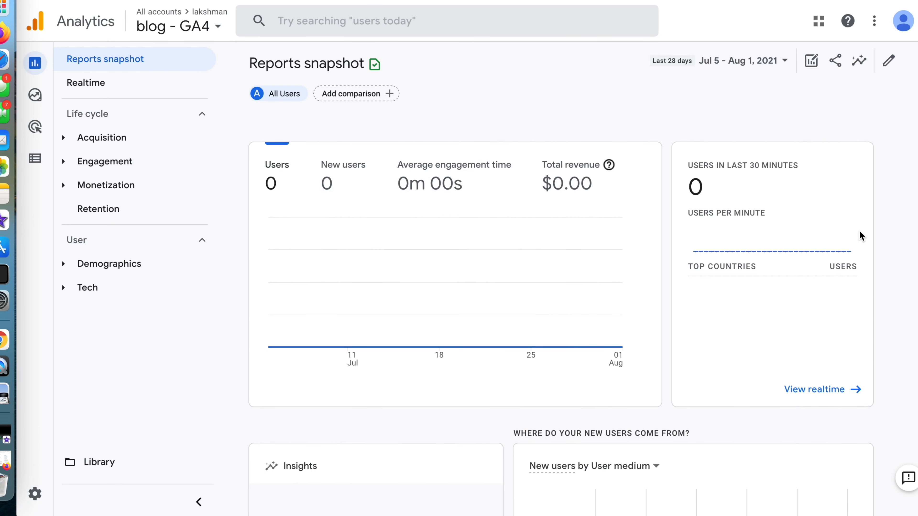
Open the Realtime overview from the snapshot's card on users in the last 30 minutes and look through its cards.
{"action": "left_click", "coordinate": [831, 390]}
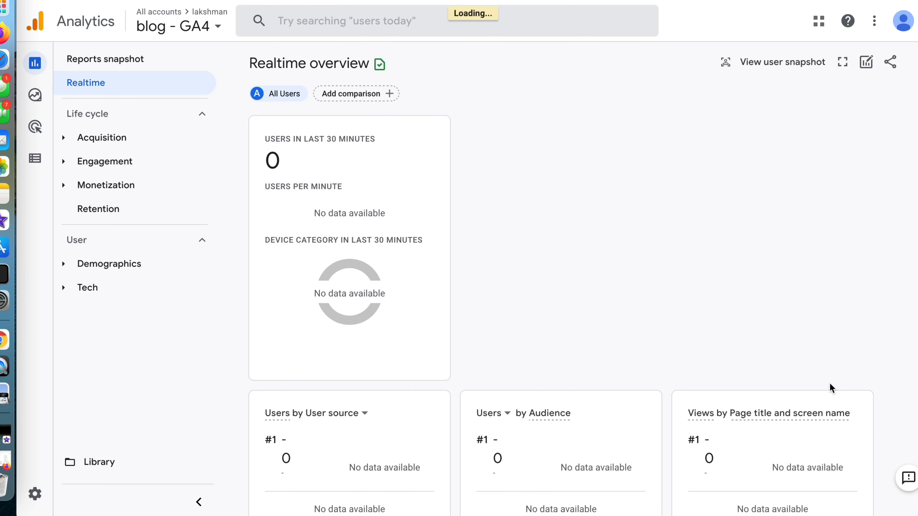
{"action": "scroll", "coordinate": [717, 278], "scroll_direction": "down", "scroll_amount": 10}
{"action": "scroll", "coordinate": [578, 217], "scroll_direction": "up", "scroll_amount": 10}
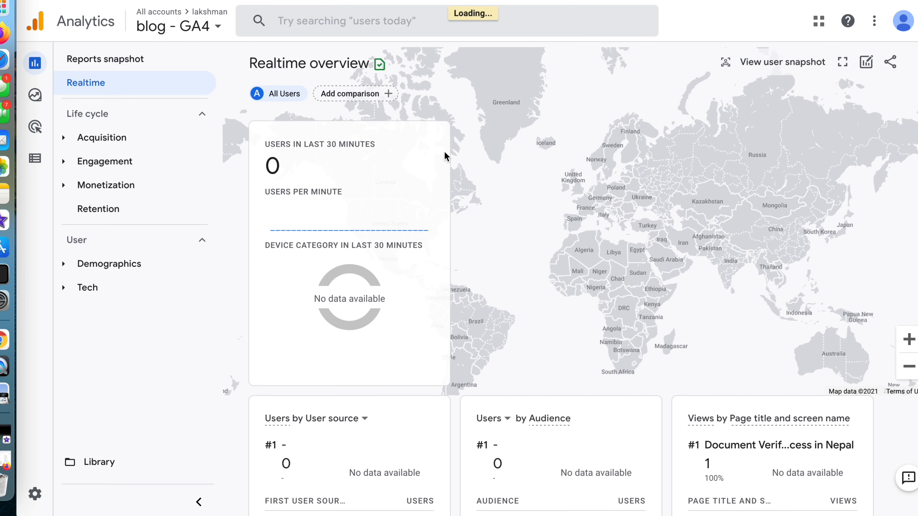
Return to the Reports snapshot, reopen the Realtime overview and check the views by page title and screen name.
{"action": "left_click", "coordinate": [83, 59]}
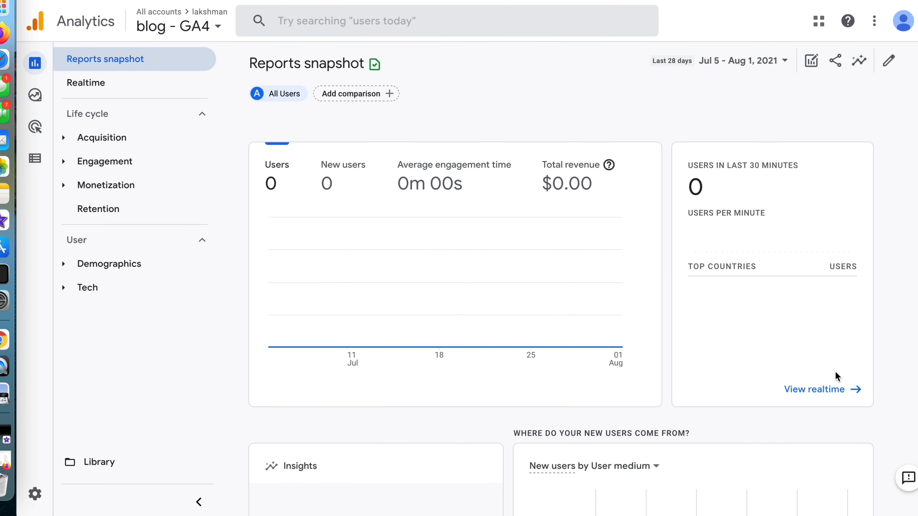
{"action": "left_click", "coordinate": [820, 392]}
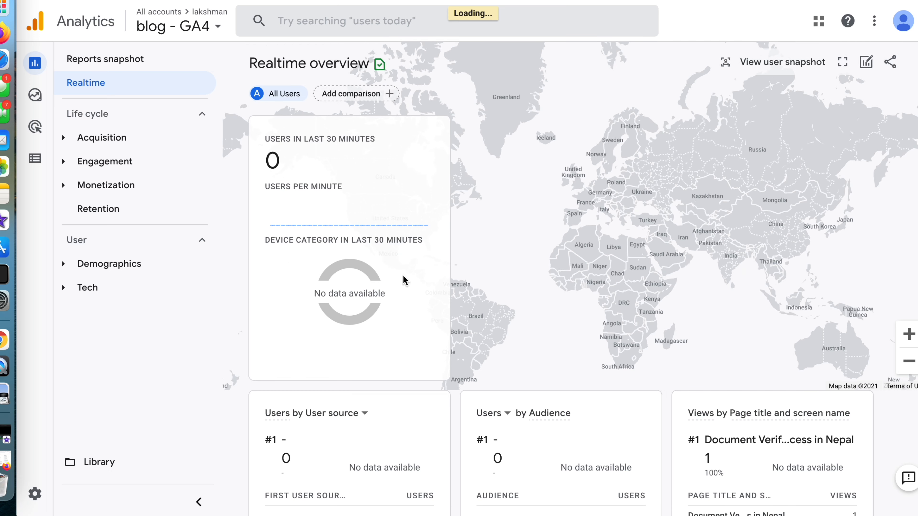
{"action": "scroll", "coordinate": [380, 263], "scroll_direction": "down", "scroll_amount": 3}
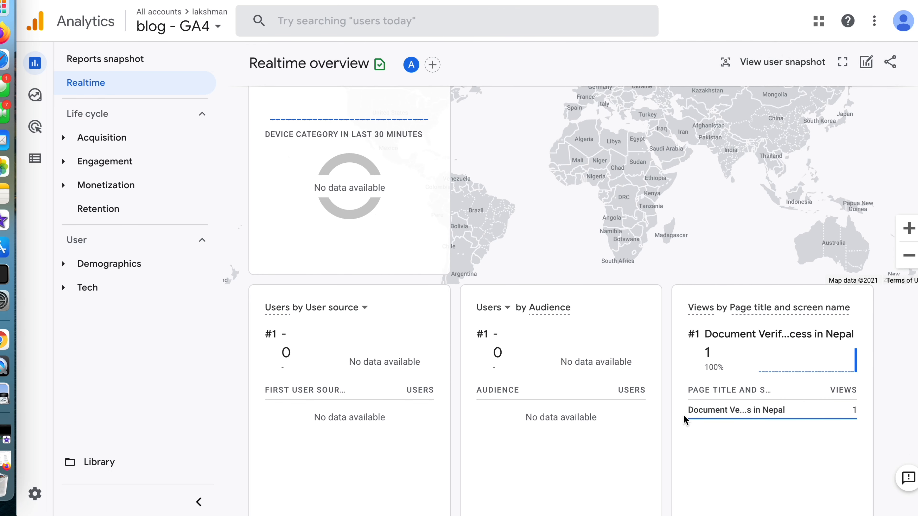
Compare the top active pages on the Universal Analytics home with the GA4 property's Realtime overview.
{"action": "left_click", "coordinate": [213, 0]}
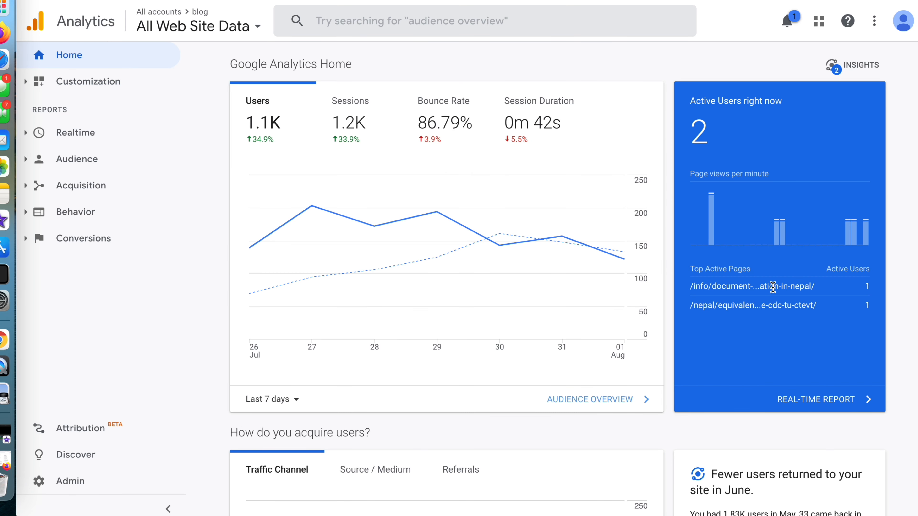
{"action": "left_click", "coordinate": [325, 1]}
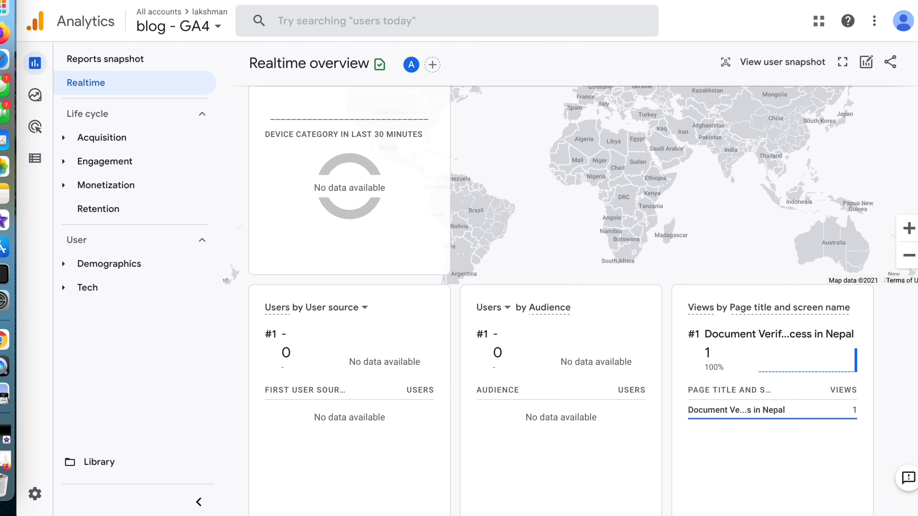
{"action": "scroll", "coordinate": [440, 243], "scroll_direction": "up", "scroll_amount": 3}
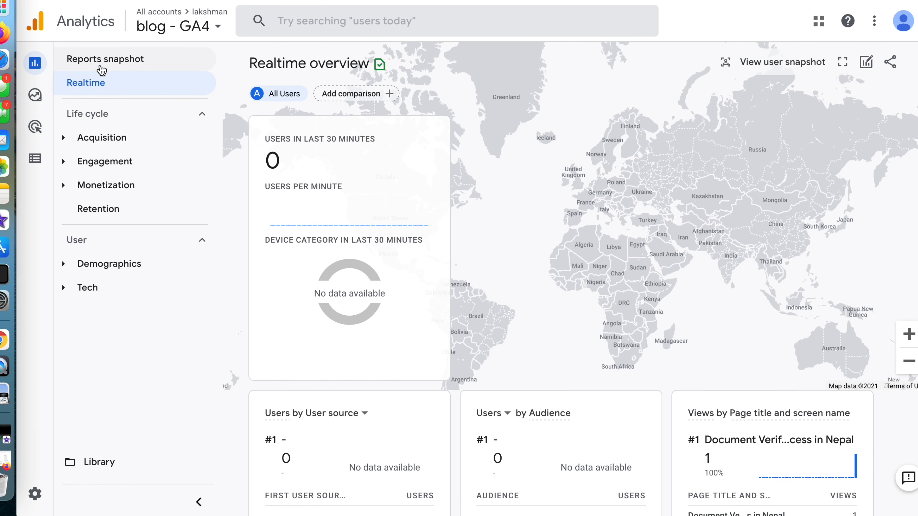
{"action": "left_click", "coordinate": [95, 83]}
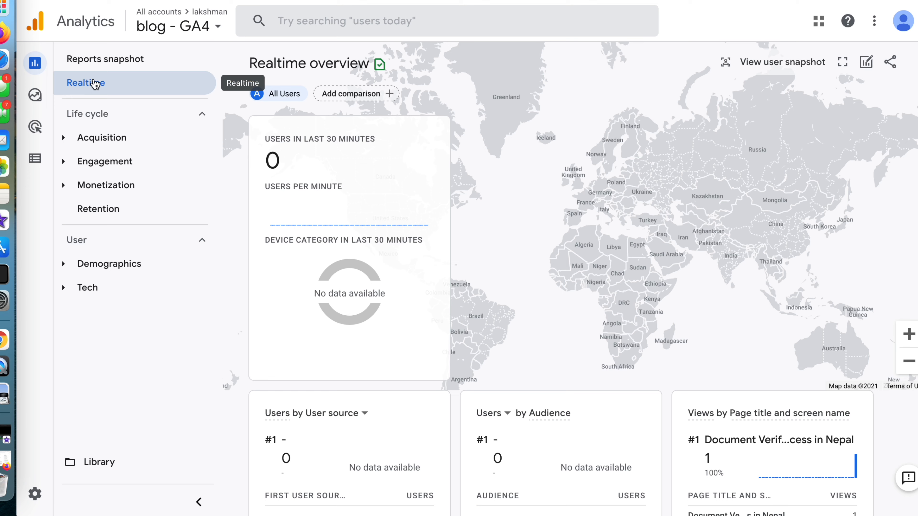